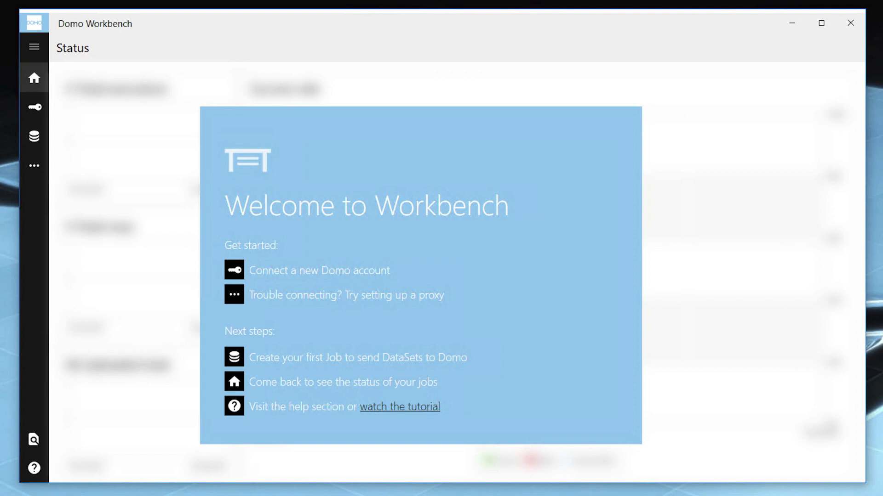
Start a new Workbench account and set its Domo domain to modocorp.
left_click(36, 110)
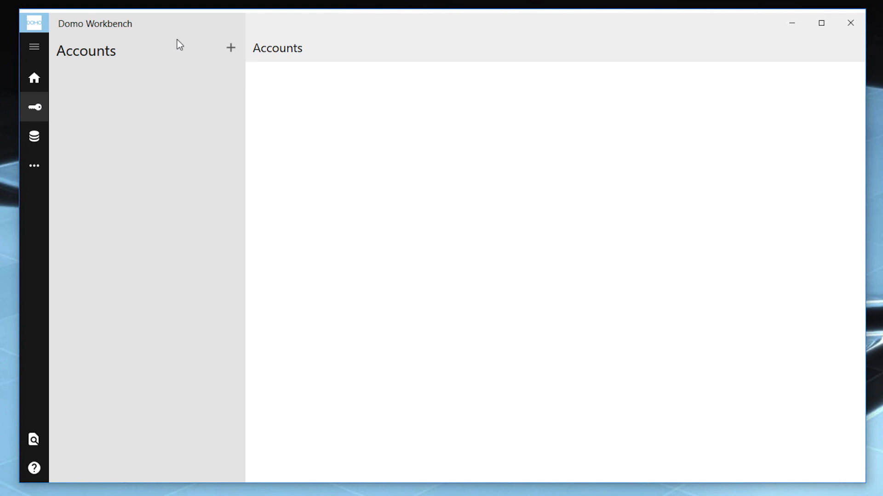
left_click(230, 47)
left_click(485, 175)
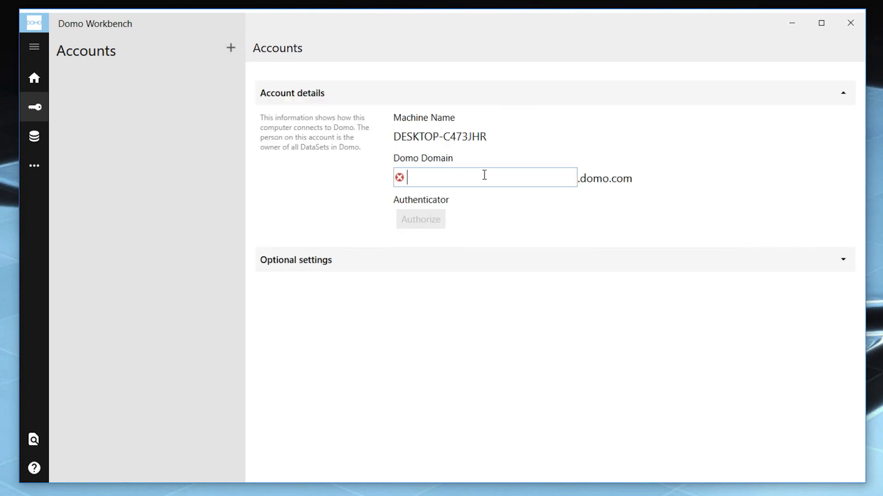
type("modocorp")
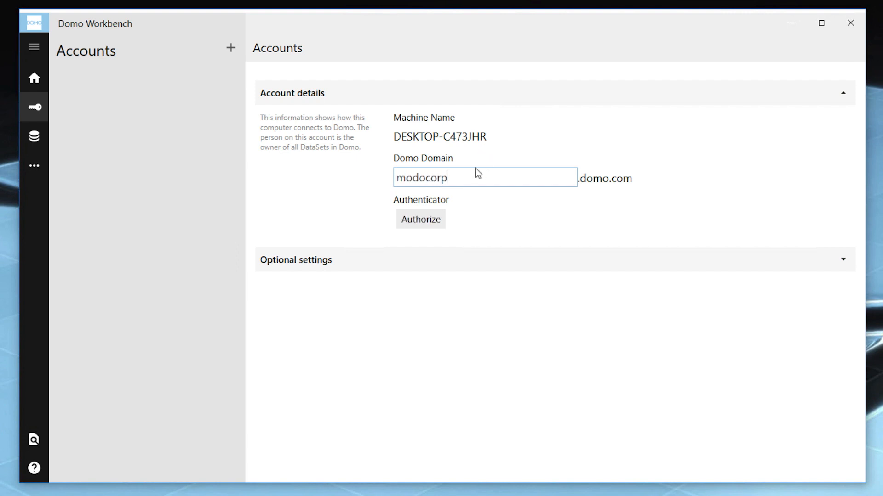
Authorize the account by signing in to Domo with the user's e-mail address and account password.
left_click(421, 219)
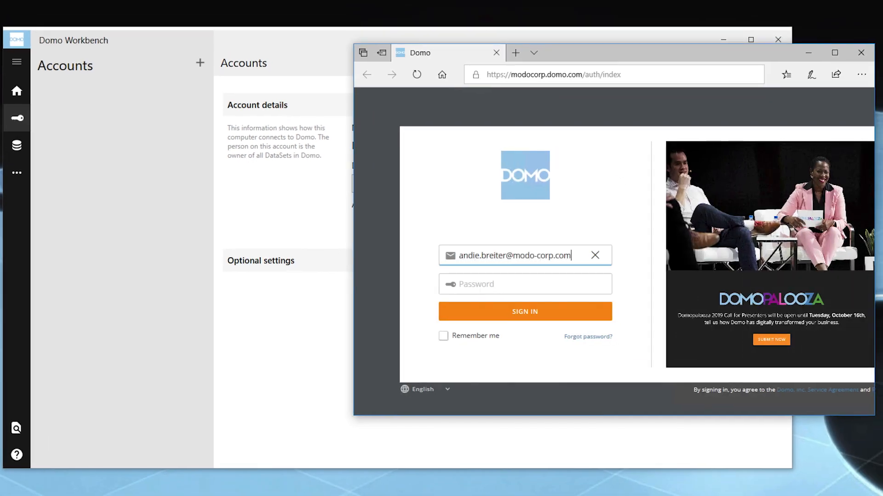
key("Tab")
type("••••••••••••••••••")
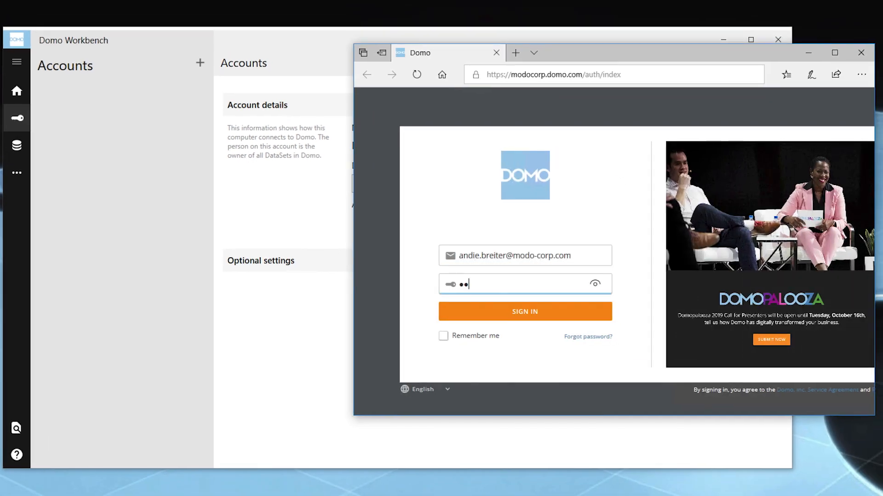
type("••••")
left_click(561, 321)
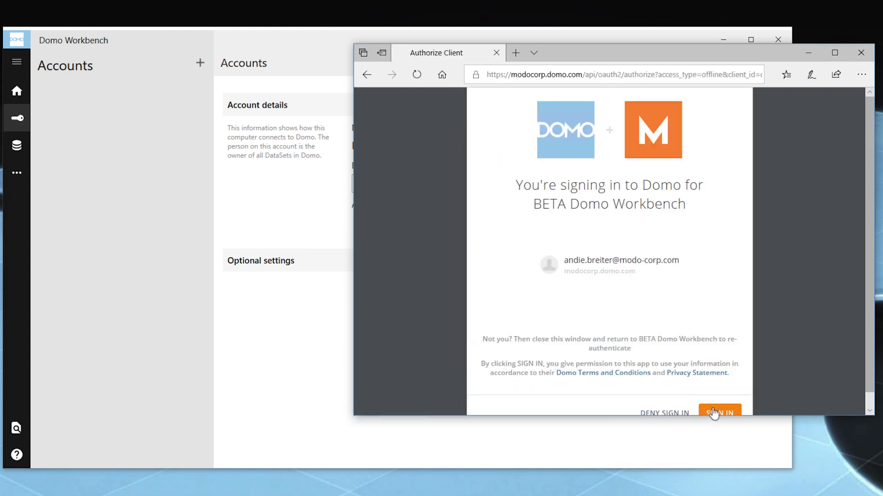
Approve the sign-in for BETA Domo Workbench and save the authorized modocorp account.
left_click(721, 413)
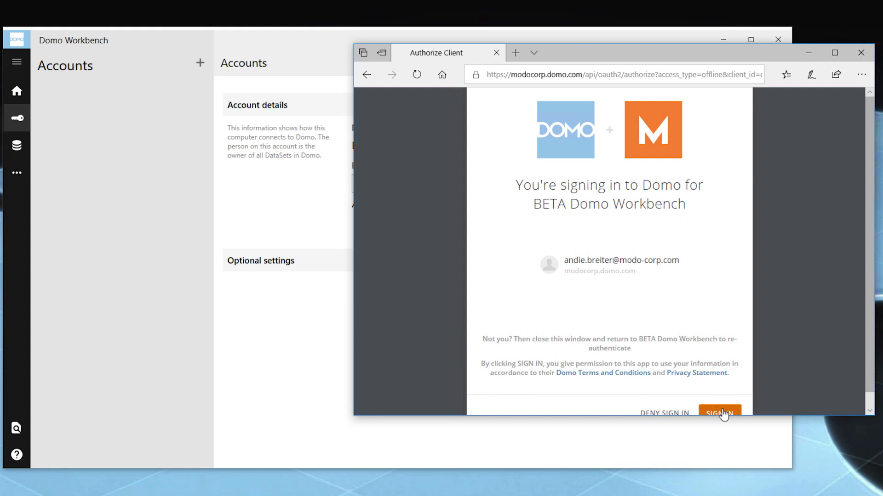
left_click(581, 285)
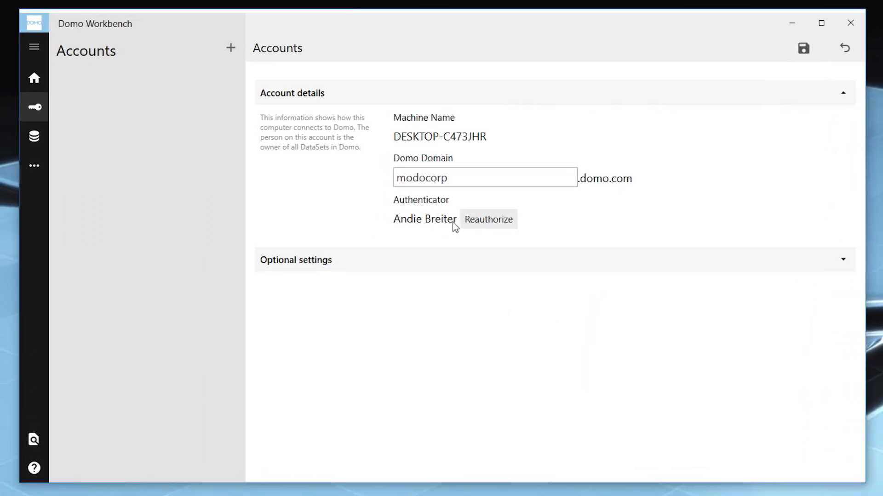
left_click(804, 49)
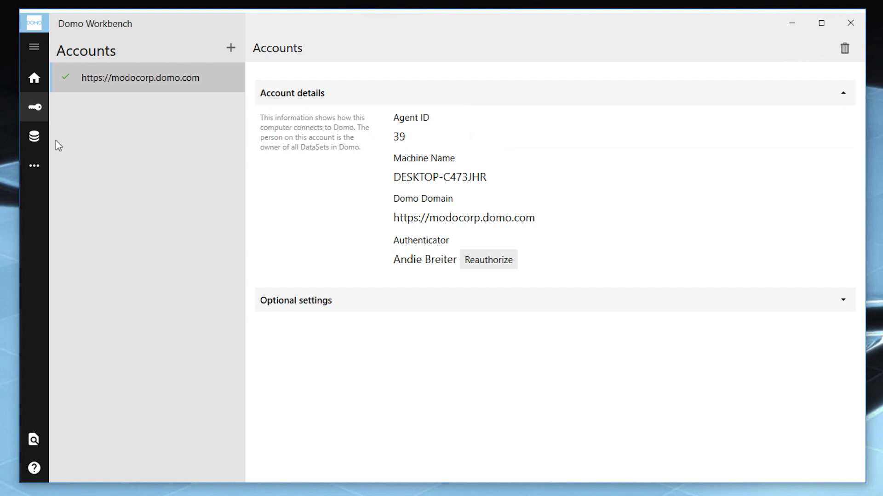
Start a new DataSet job and name it Customer Contact.
left_click(34, 137)
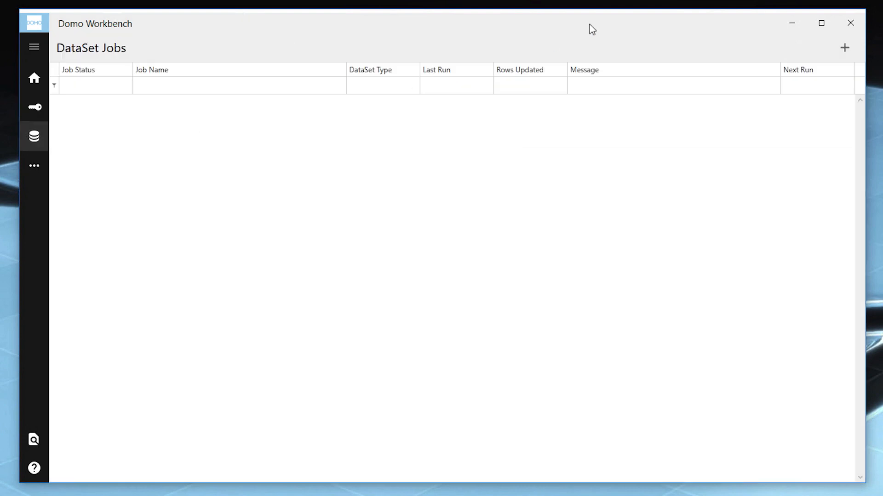
left_click(844, 51)
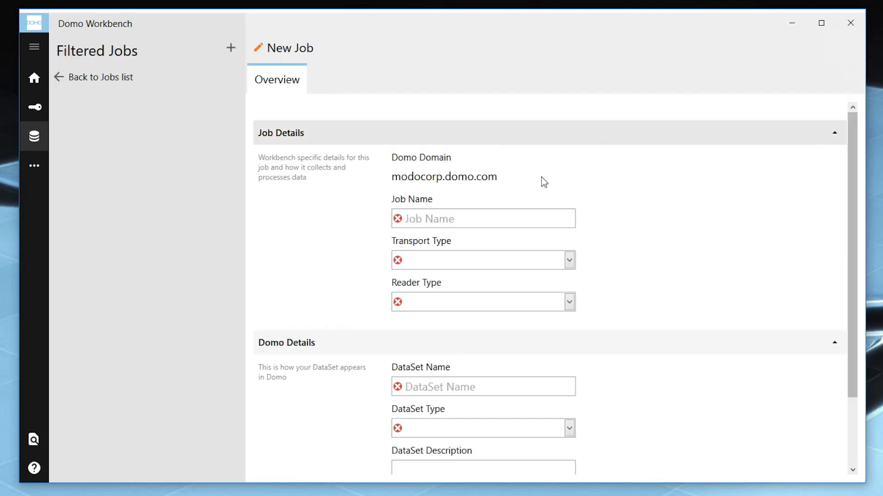
left_click(517, 221)
type("Customer Contact")
key("Tab")
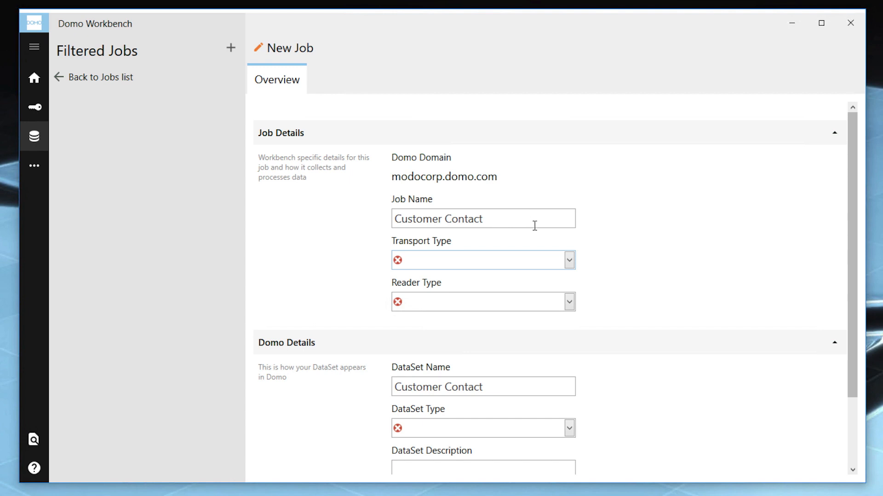
Set the transport type to Local File Provider and the reader type to CSV, and create the job.
left_click(572, 259)
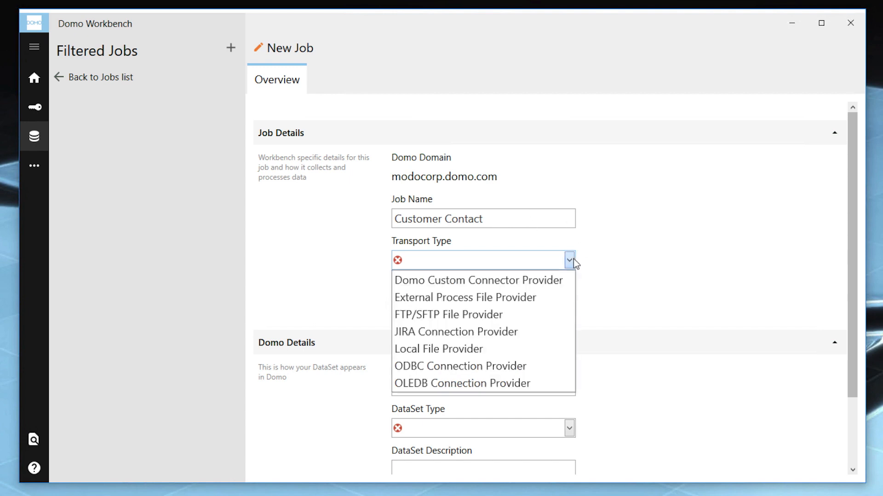
left_click(480, 353)
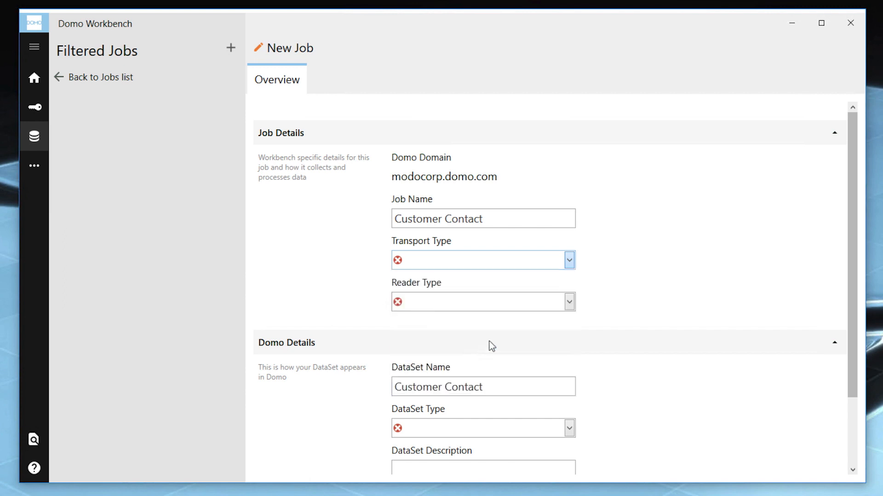
left_click(569, 303)
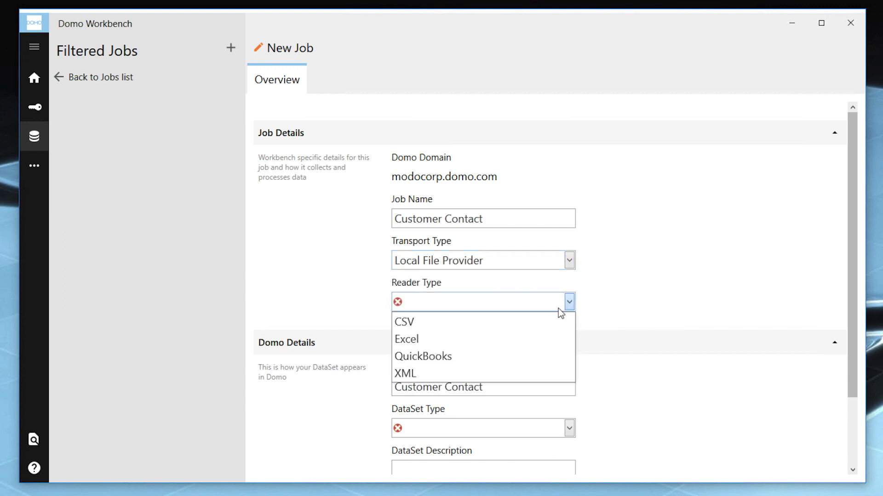
left_click(525, 324)
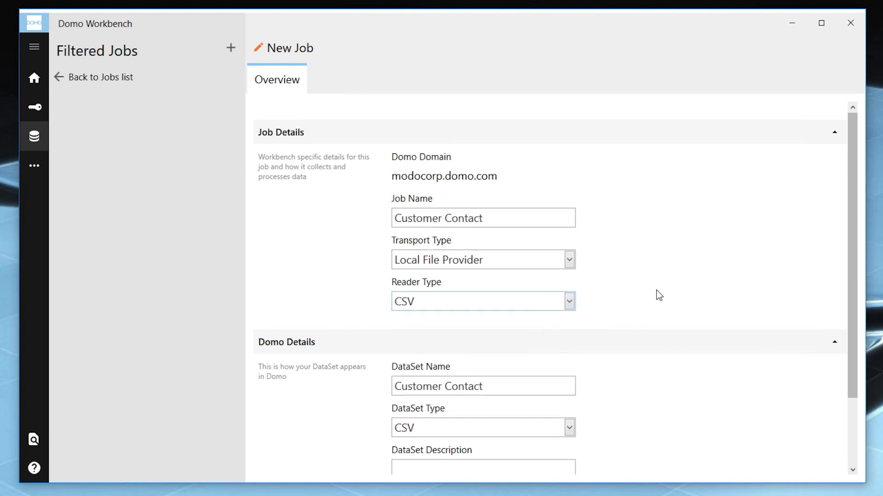
scroll(657, 294, "down", 2)
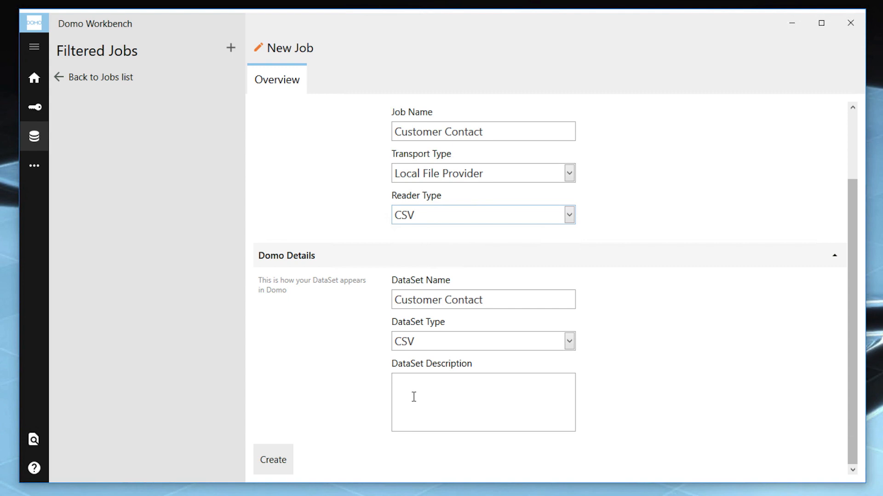
left_click(277, 453)
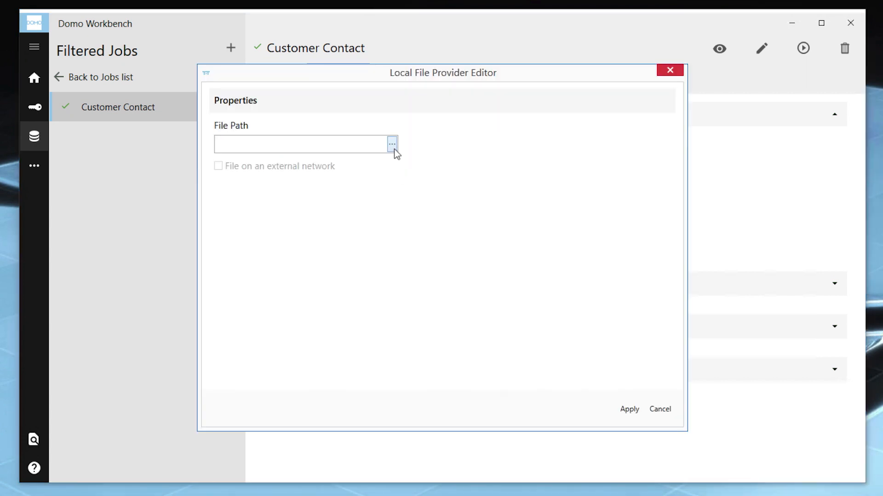
Set the job's source file path to CustomerContact.csv in C:\BusinessRelations and apply it.
left_click(392, 148)
double_click(394, 148)
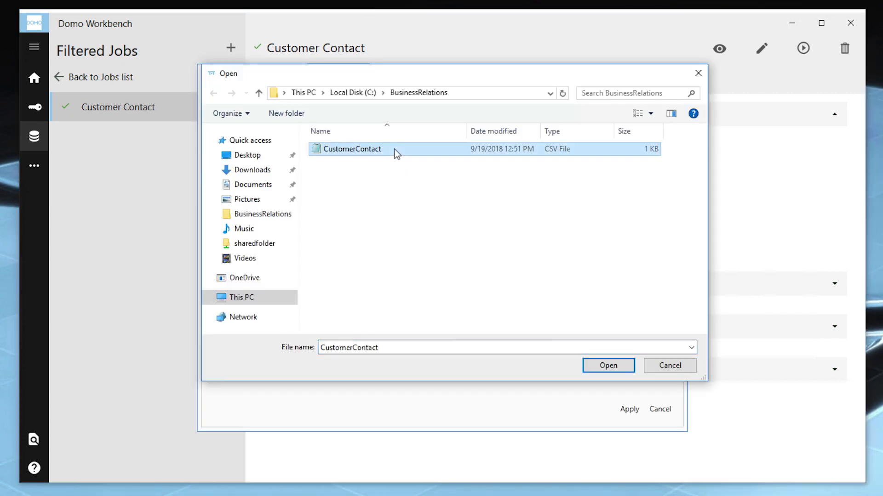
left_click(629, 409)
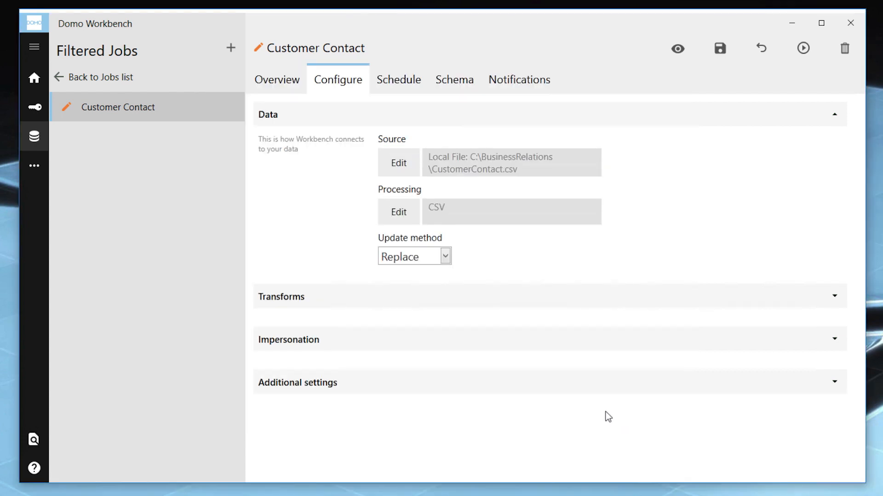
Preview the Customer Contact job's data and execute the job to upload the DataSet to Domo.
left_click(678, 49)
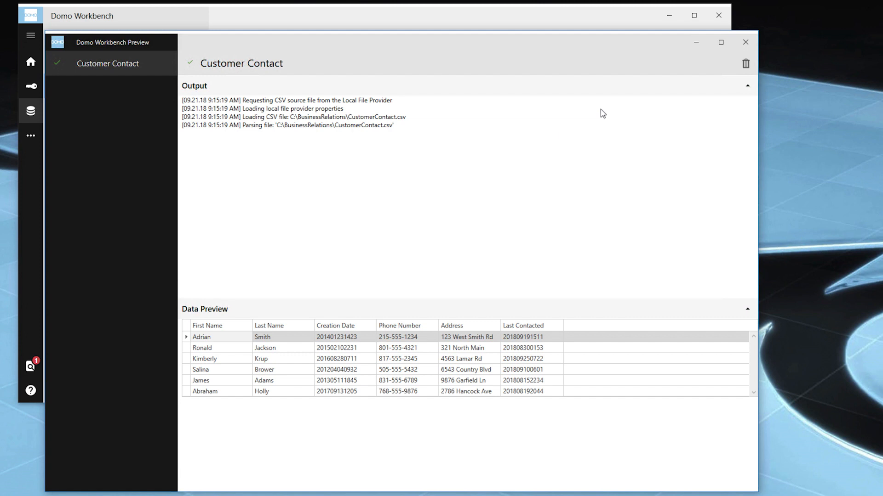
left_click(744, 43)
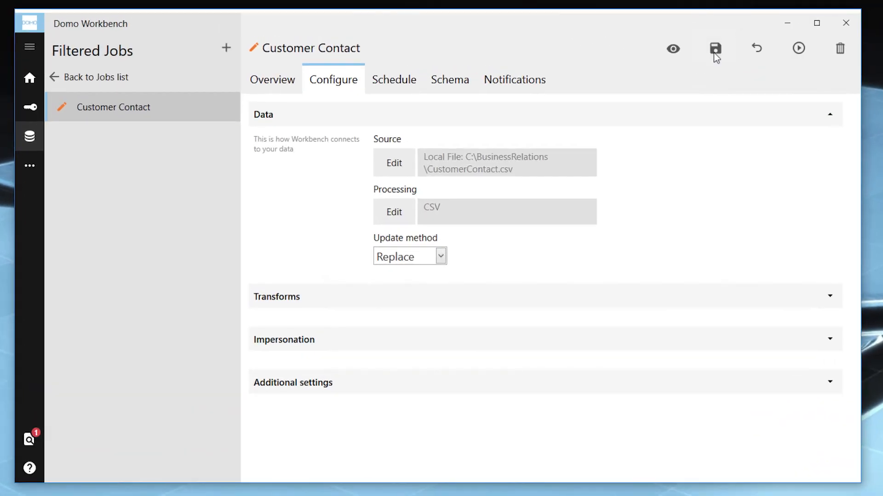
left_click(798, 48)
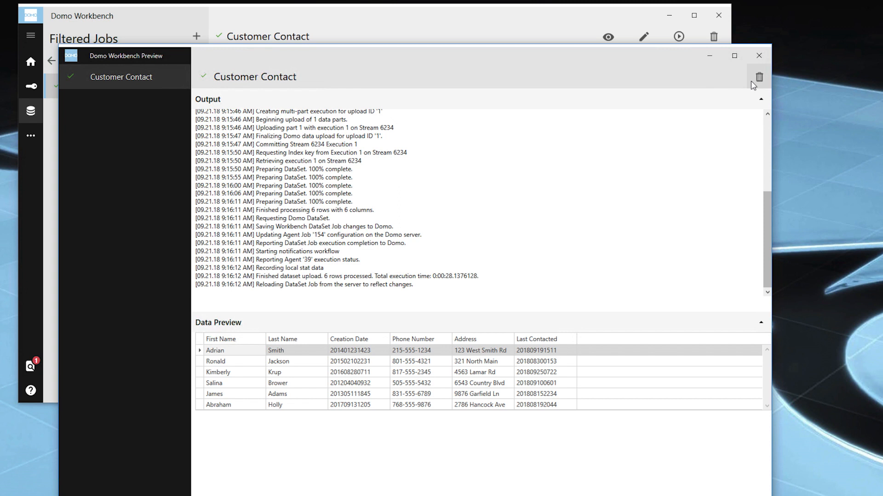
left_click(759, 56)
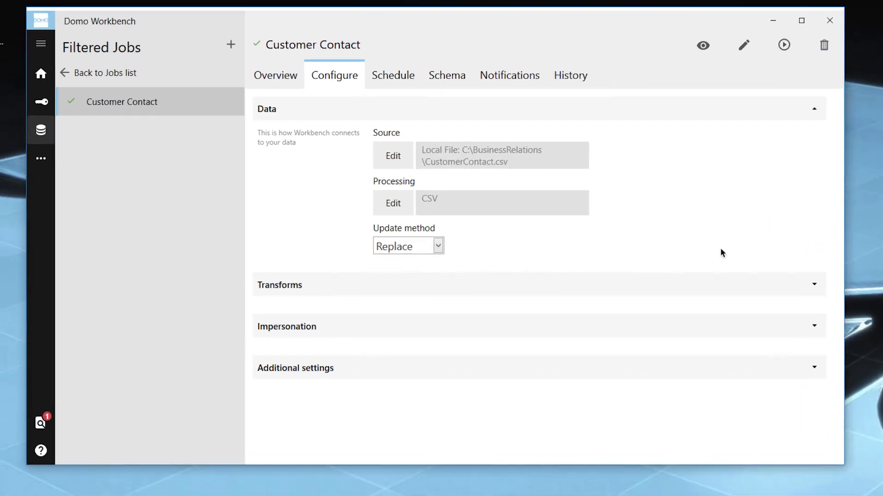
Examine the transform types that can be added to the Customer Contact job.
left_click(814, 286)
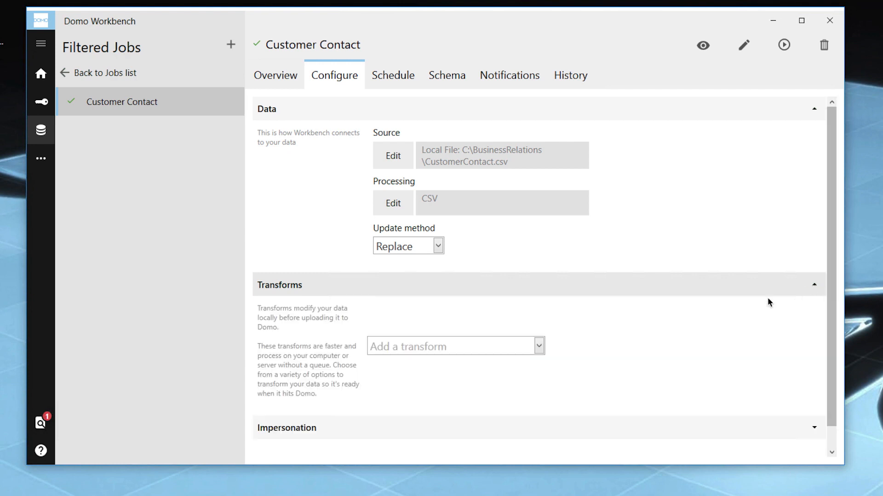
left_click(539, 348)
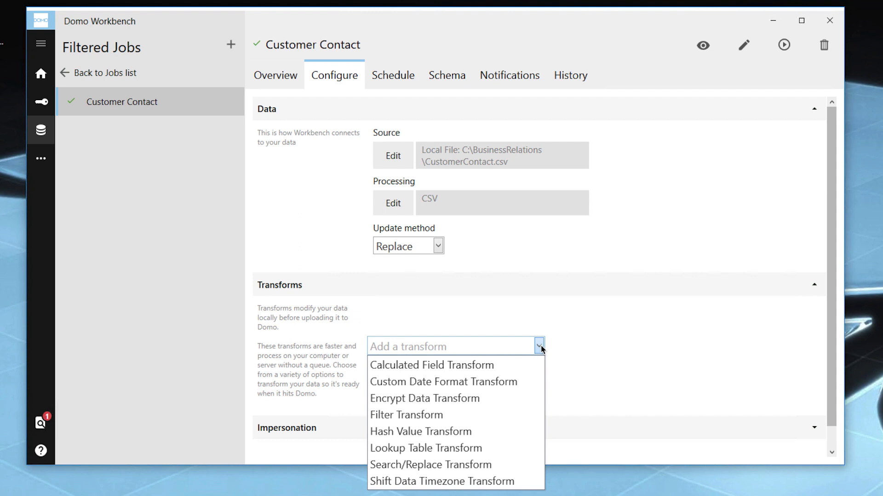
left_click(541, 350)
Expand the job's Impersonation settings and enable Requires impersonation.
scroll(570, 365, "down", 1)
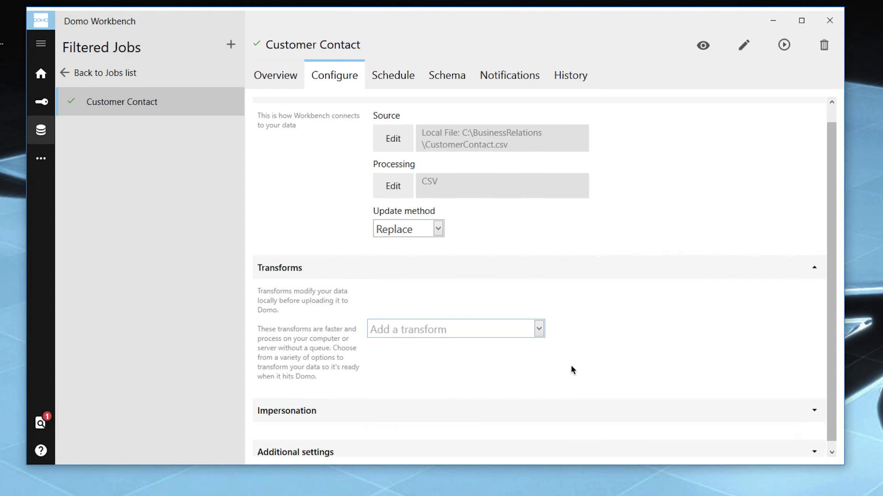
left_click(764, 404)
scroll(656, 413, "down", 1)
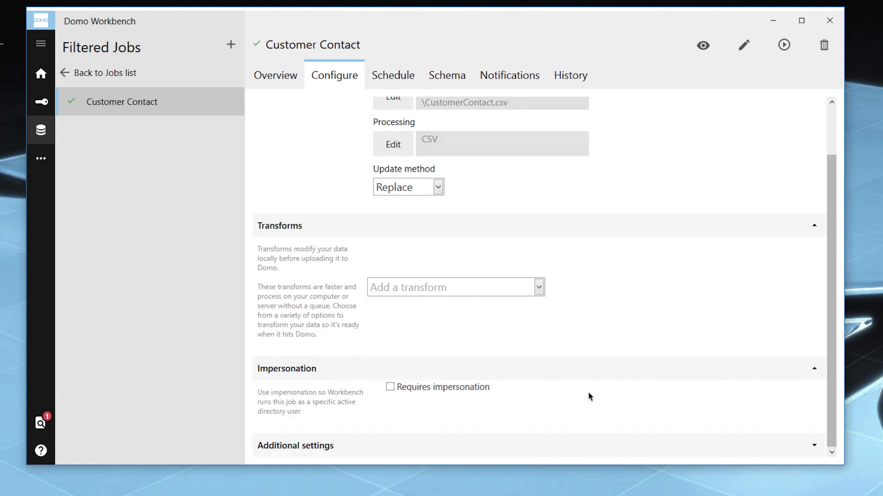
left_click(401, 388)
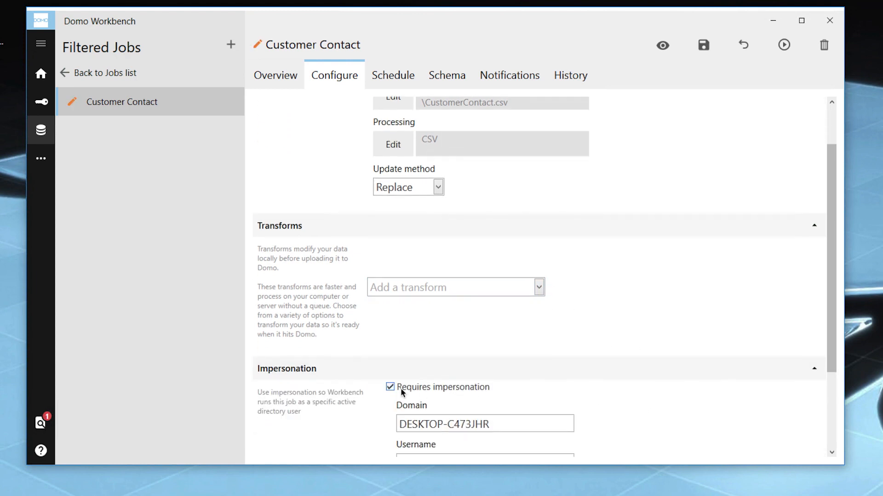
scroll(656, 383, "down", 3)
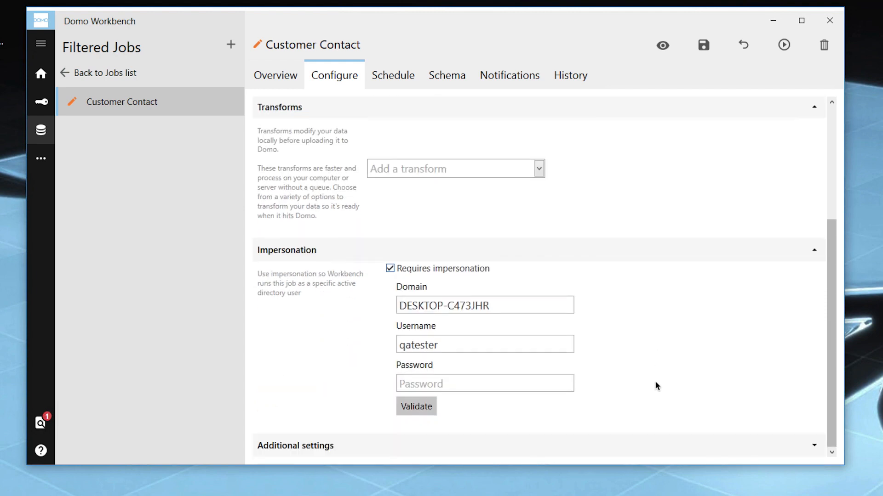
Examine the job's Additional settings for error handling, long-running job termination and upload behaviour.
left_click(810, 447)
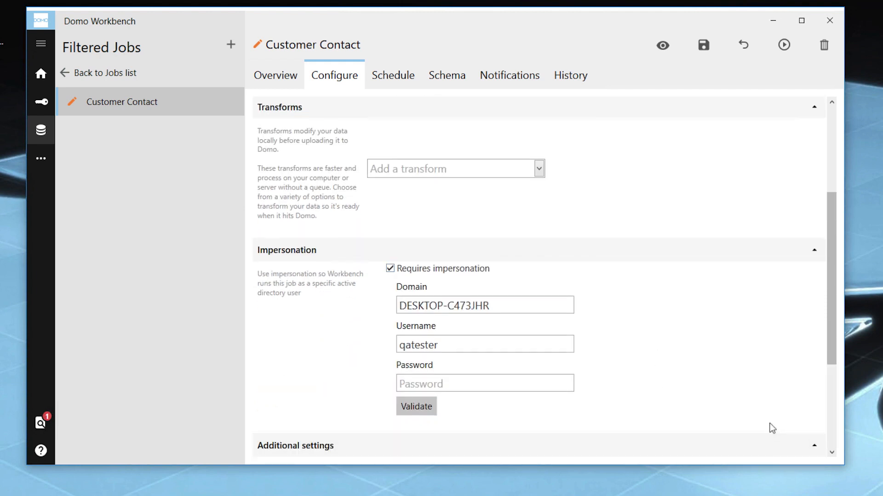
scroll(769, 424, "down", 4)
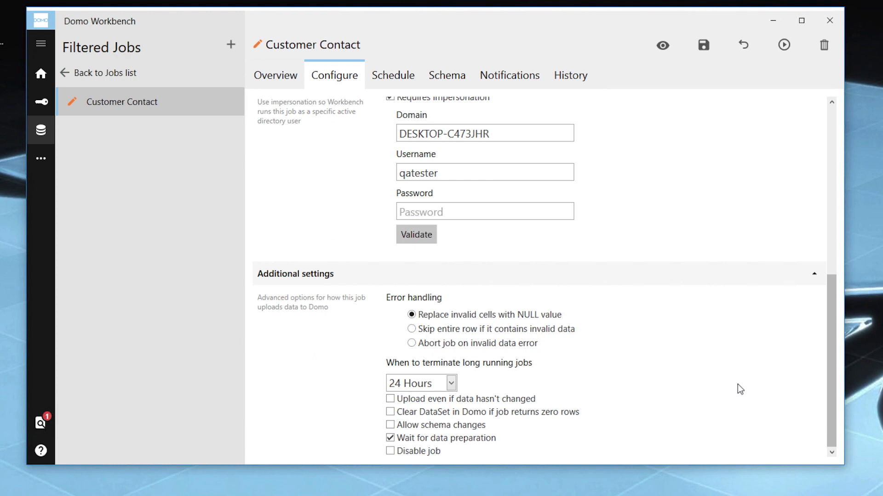
scroll(738, 384, "up", 10)
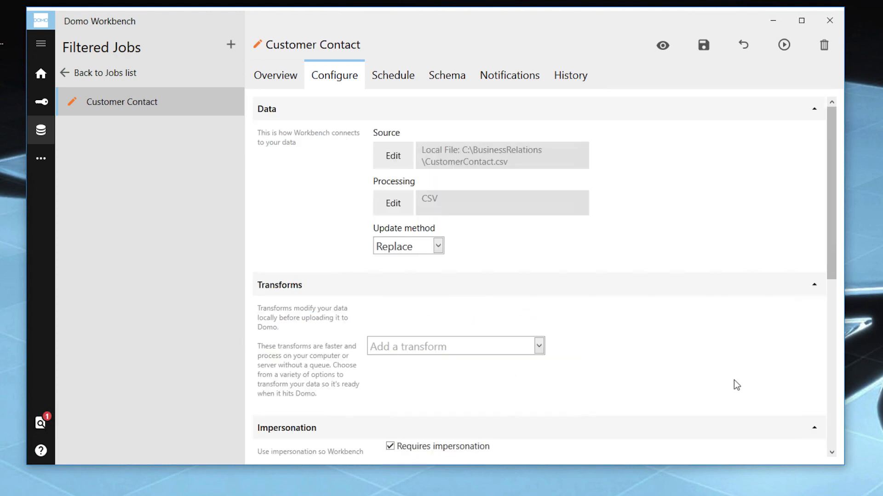
Set the Customer Contact job to update on a schedule every 15 minutes, without restricting it to a specified window.
left_click(402, 79)
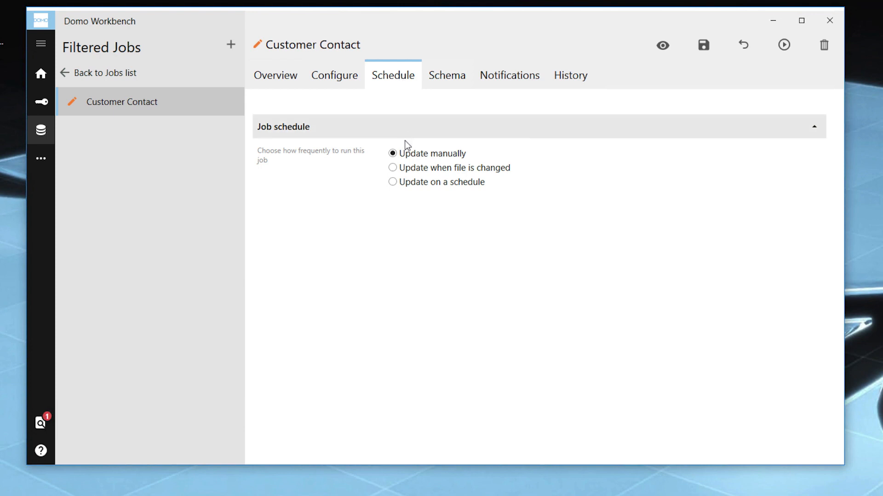
left_click(393, 171)
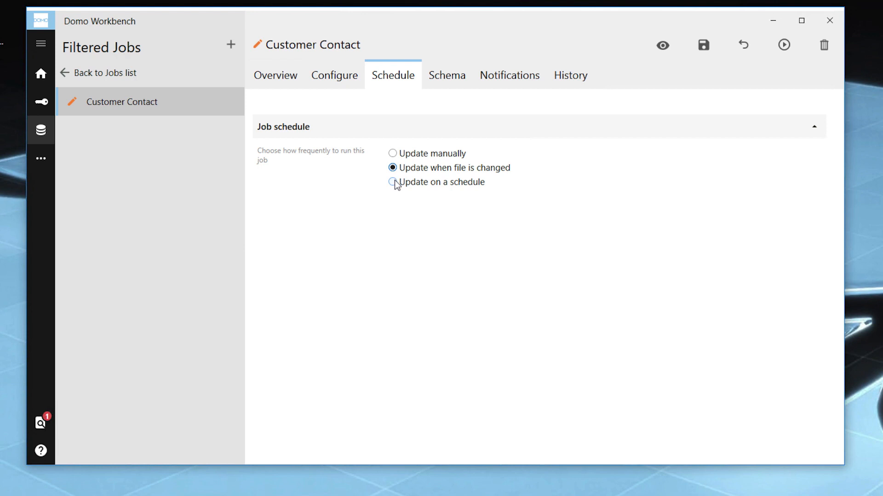
left_click(393, 182)
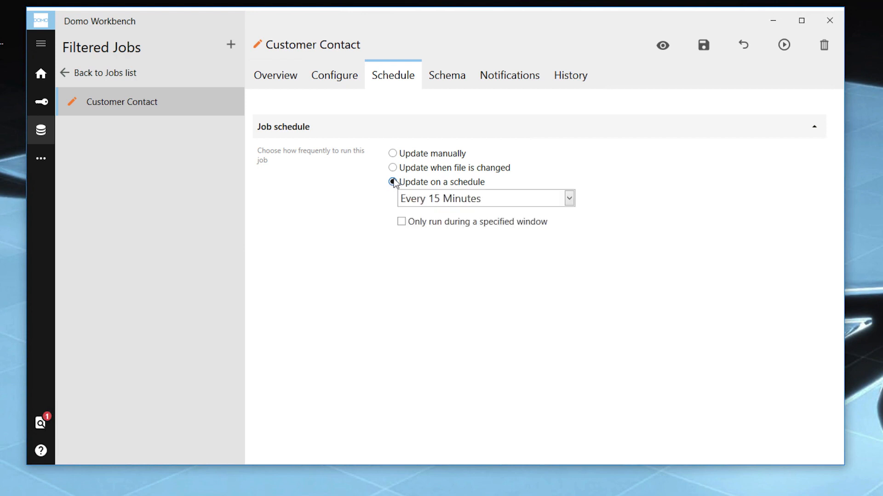
left_click(569, 199)
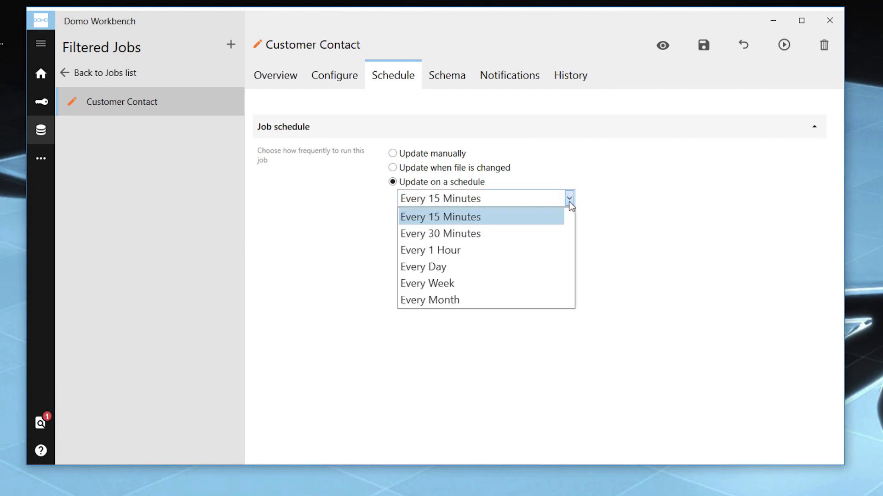
left_click(569, 202)
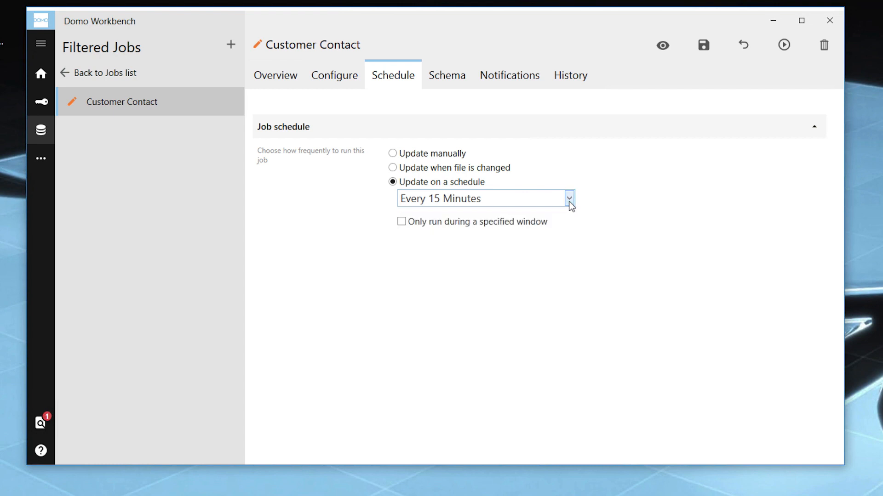
left_click(401, 222)
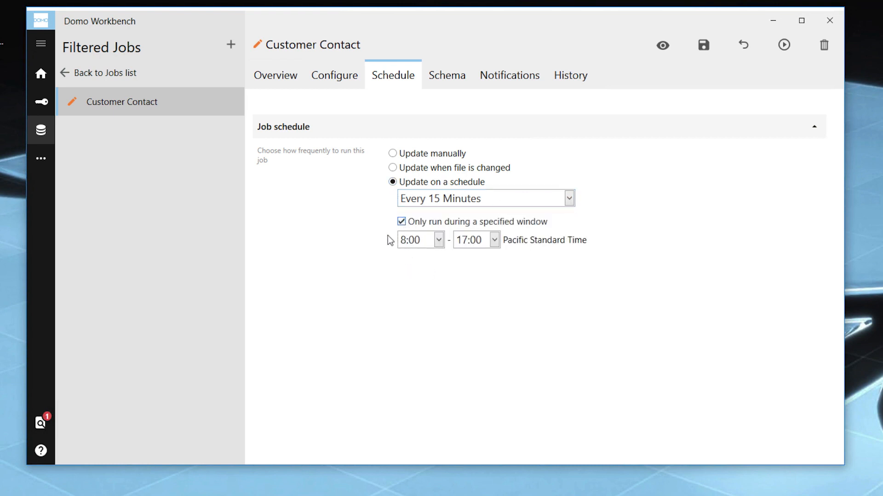
left_click(402, 222)
Check the available data types in the job's schema and rename the Phone Number destination column to Primary Phone Number.
left_click(450, 78)
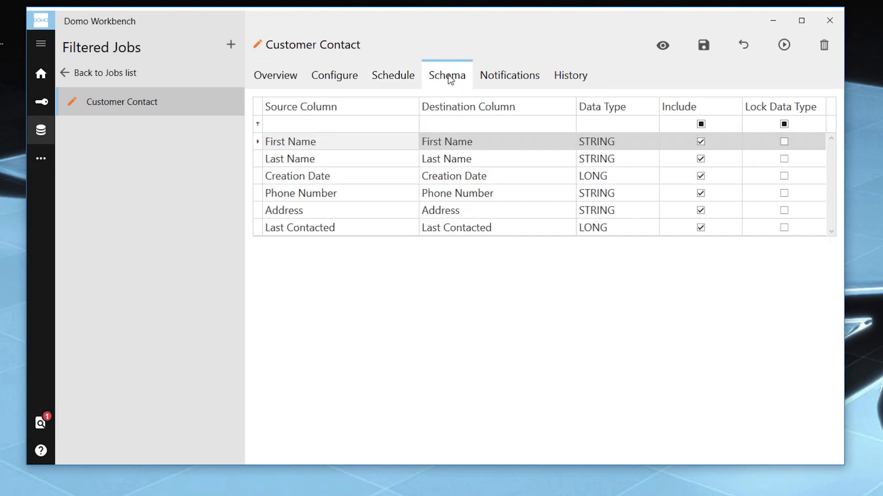
left_click(617, 159)
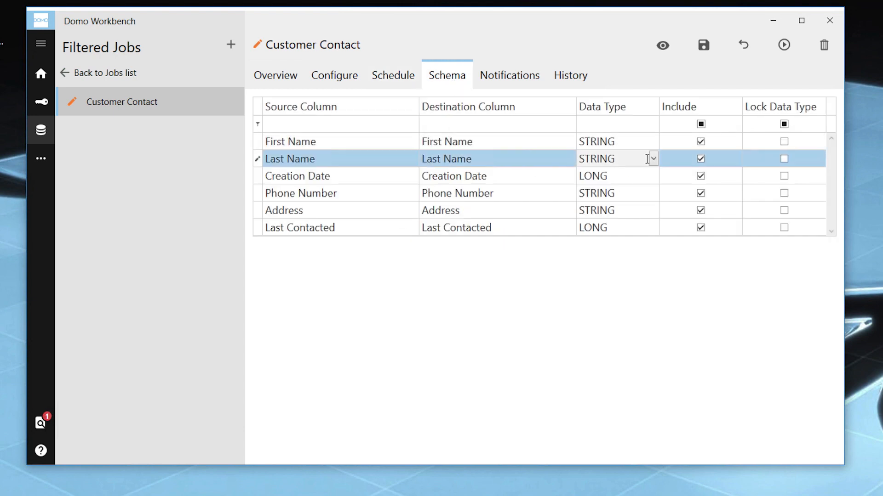
left_click(653, 159)
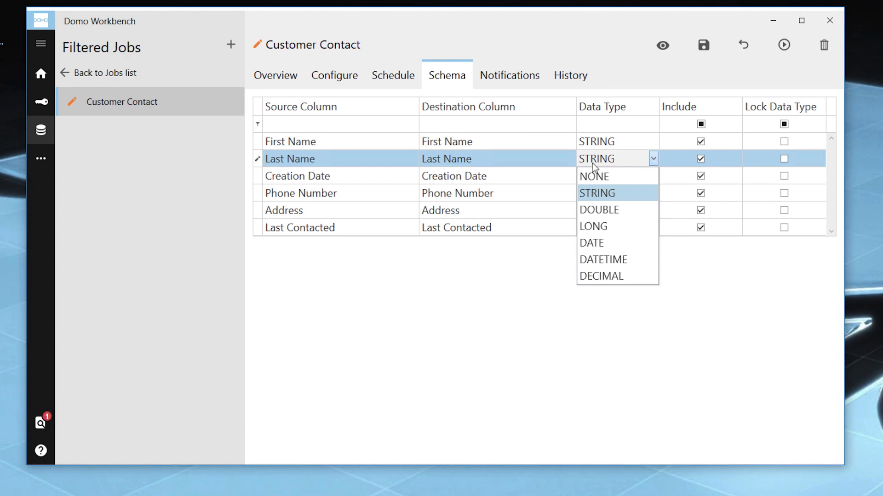
left_click(532, 175)
left_click(516, 194)
type("Primary")
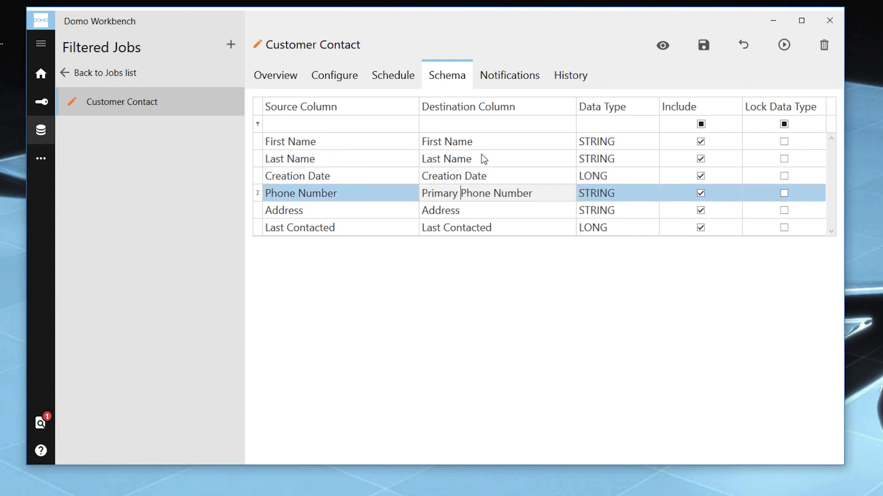
Filter the job's notification recipients by the contact's email and enable Notify on error for that user.
left_click(528, 79)
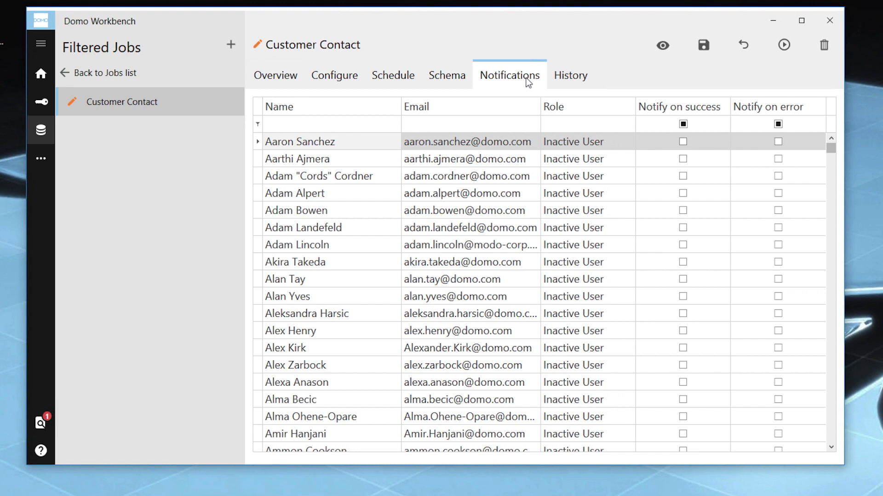
left_click(455, 123)
type("and")
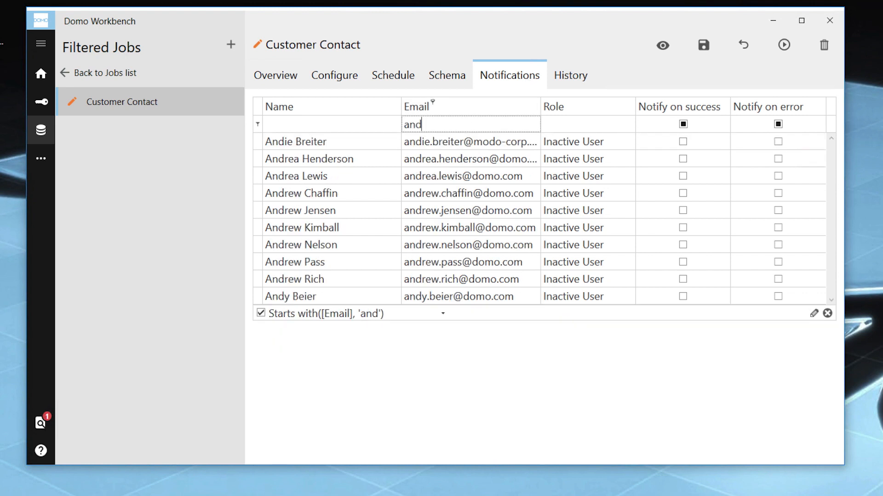
type("ie")
left_click(777, 141)
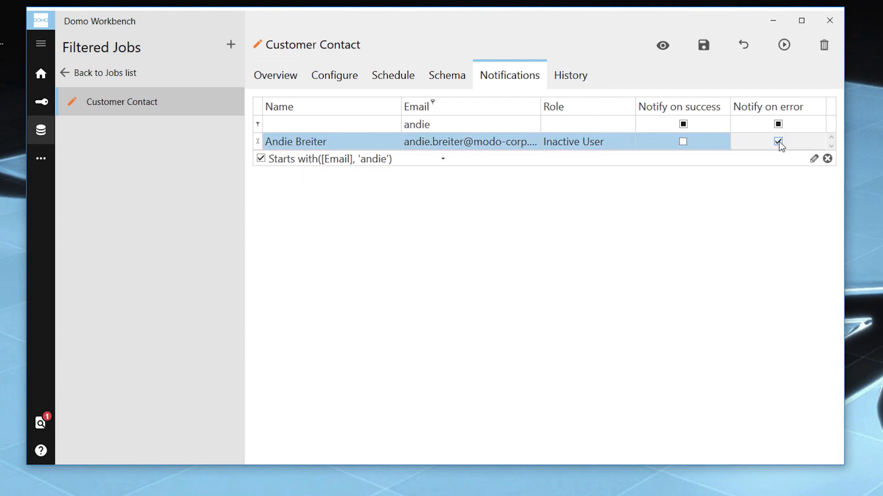
Review the Customer Contact job's run history on the web and open the local log viewer for the job.
left_click(573, 75)
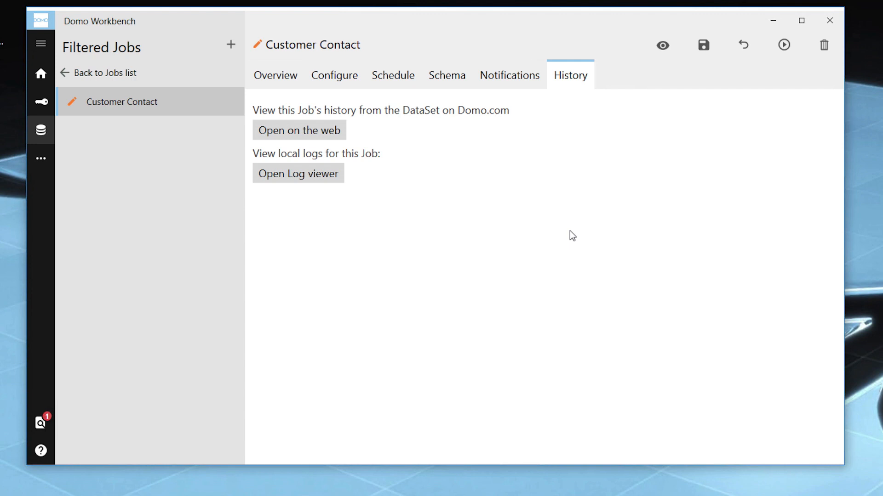
left_click(325, 131)
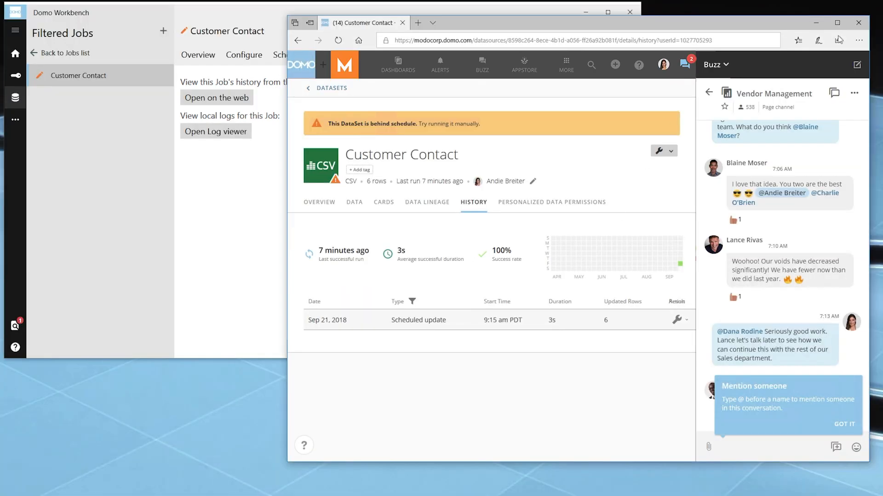
left_click(860, 27)
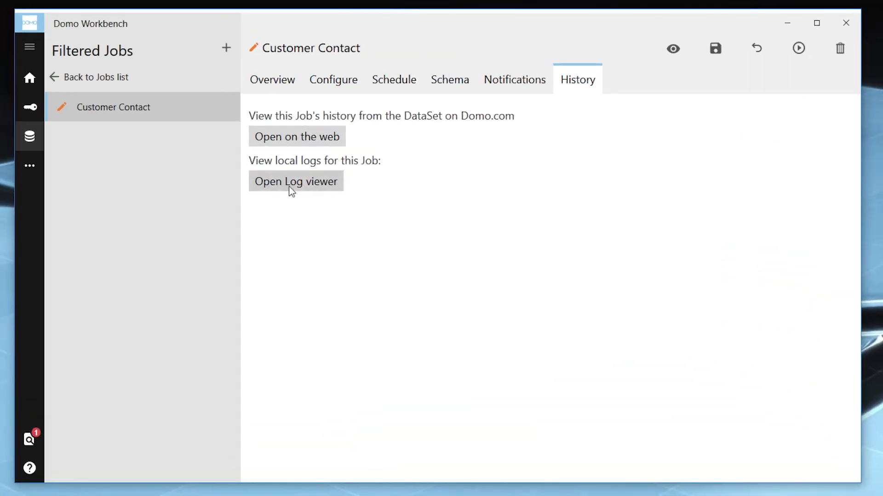
left_click(291, 184)
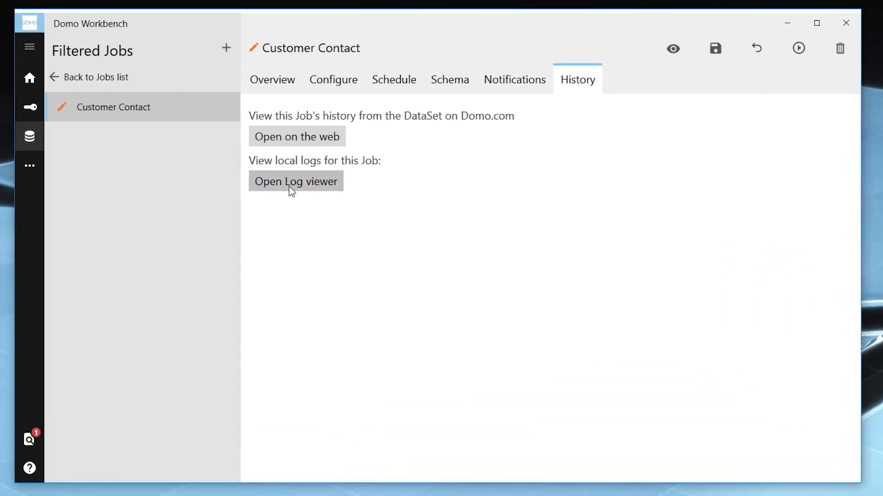